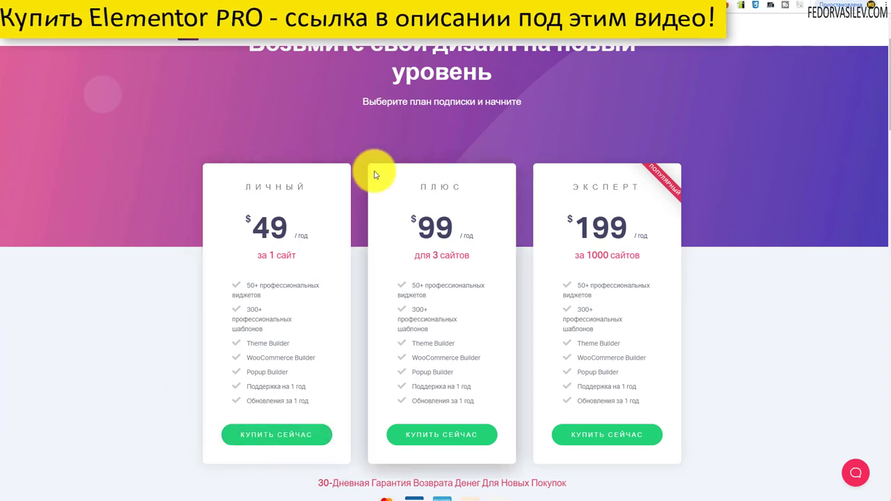
Compare the three subscription plans and examine the checkout form for the $49 Personal plan.
left_click(282, 255)
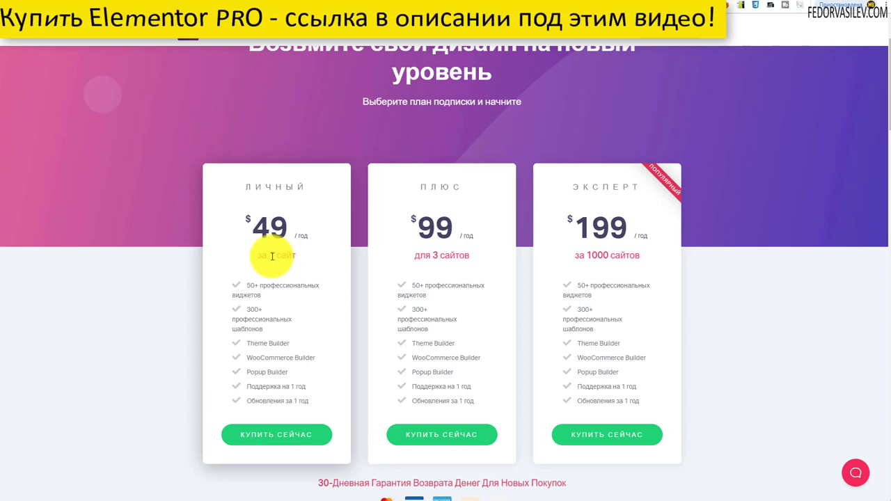
scroll(222, 251, "down", 1)
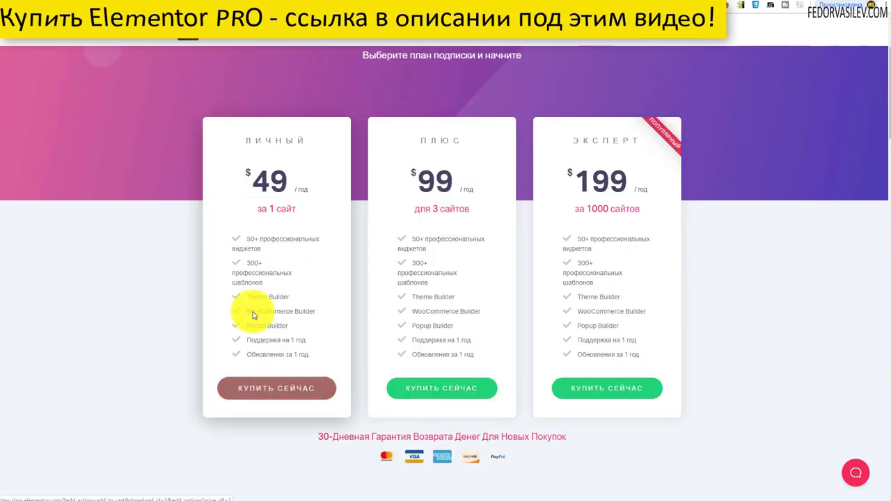
scroll(292, 341, "down", 3)
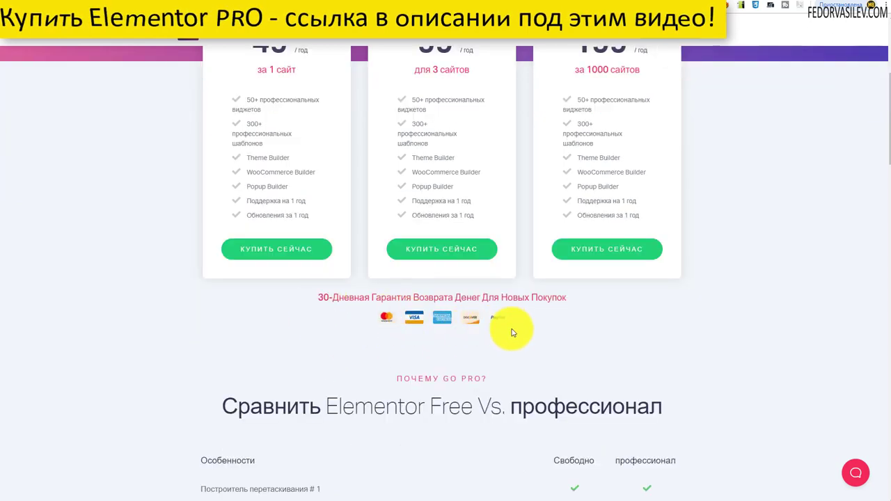
scroll(362, 290, "up", 3)
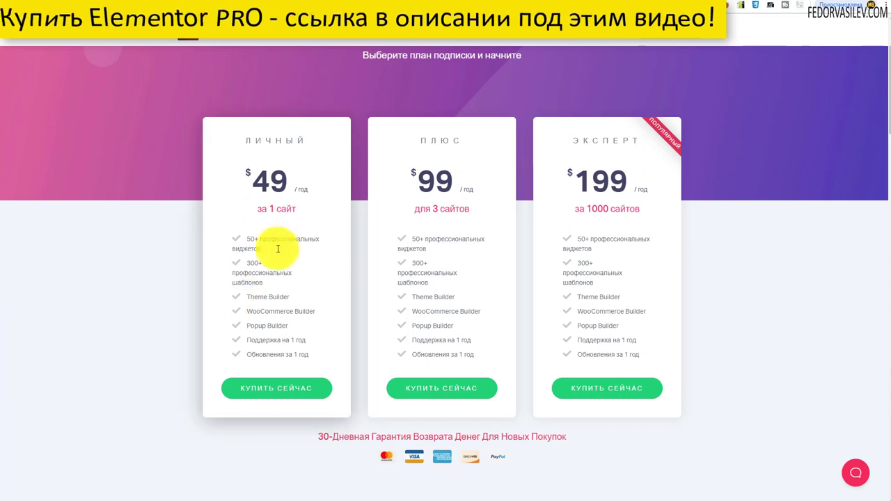
left_click(252, 393)
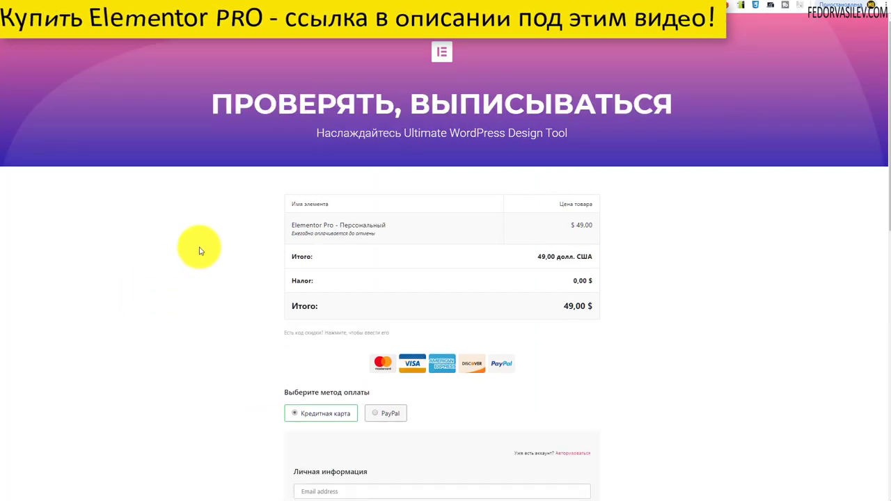
scroll(199, 247, "down", 4)
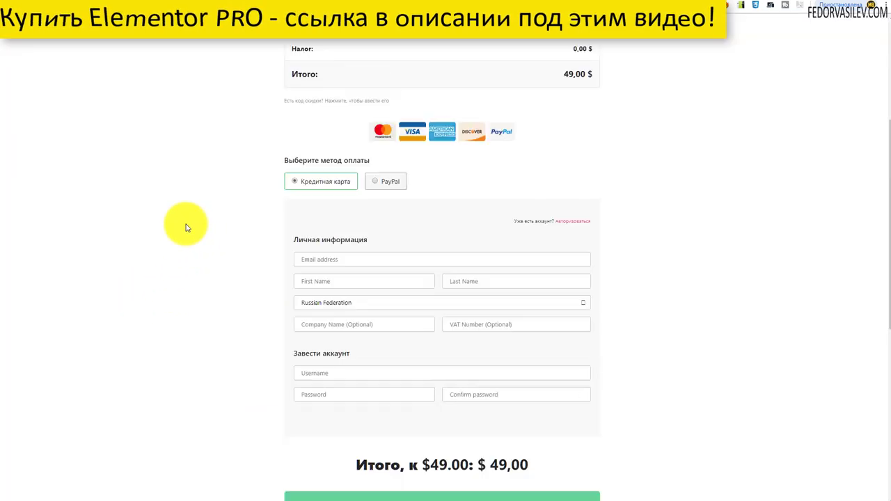
scroll(162, 245, "down", 2)
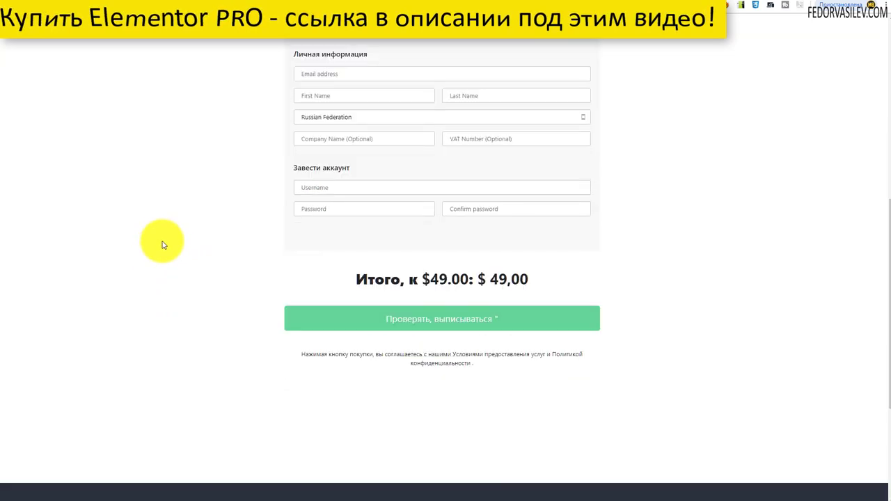
scroll(162, 245, "up", 2)
scroll(162, 245, "up", 3)
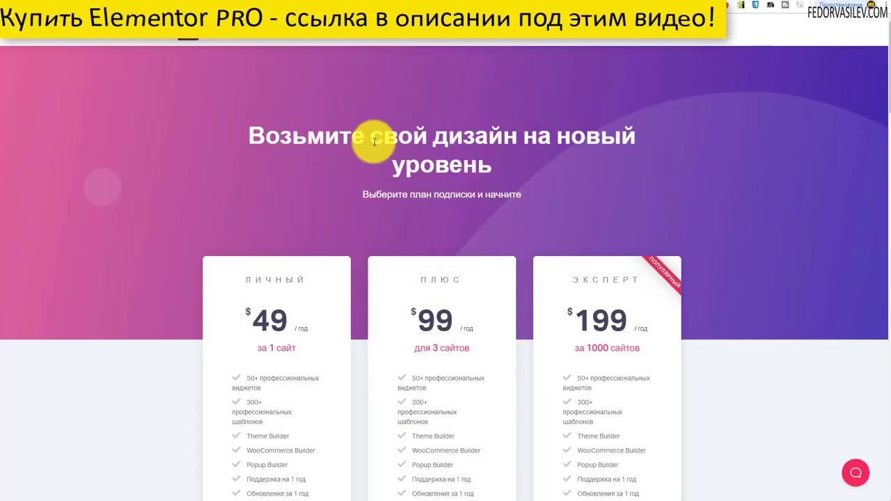
Register a new Elementor account, filling in the username, e-mail address and account password.
left_click(600, 36)
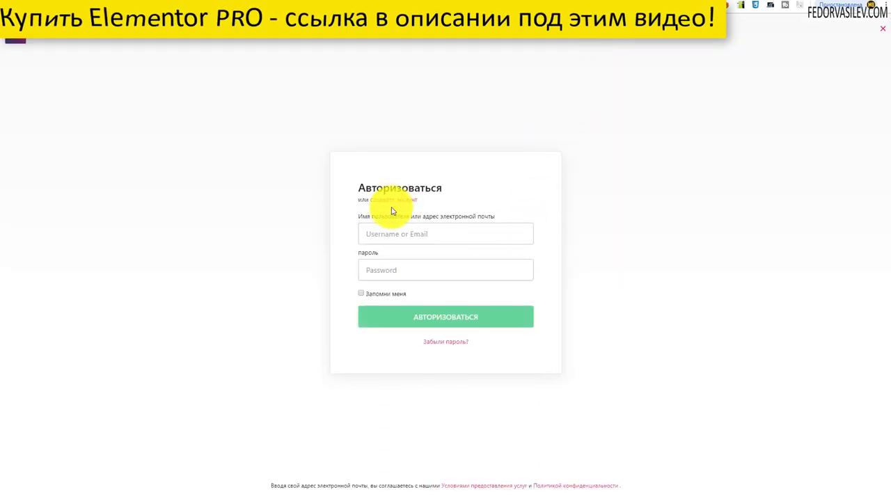
left_click(399, 202)
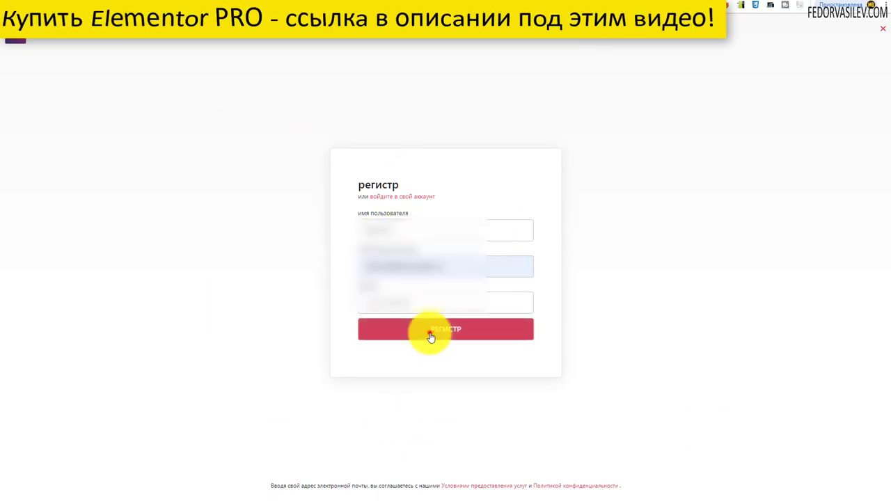
left_click(430, 332)
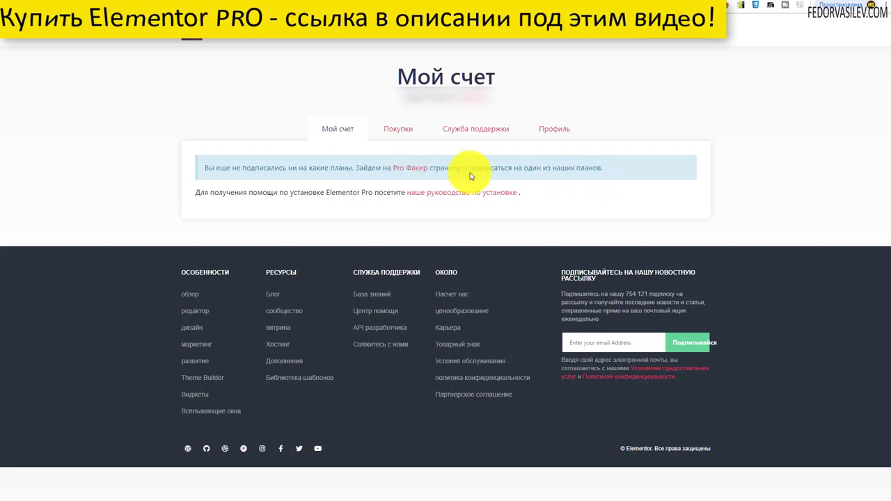
Order the Personal plan for 1 site at $49 per year and choose Credit Card as the payment method.
left_click(408, 169)
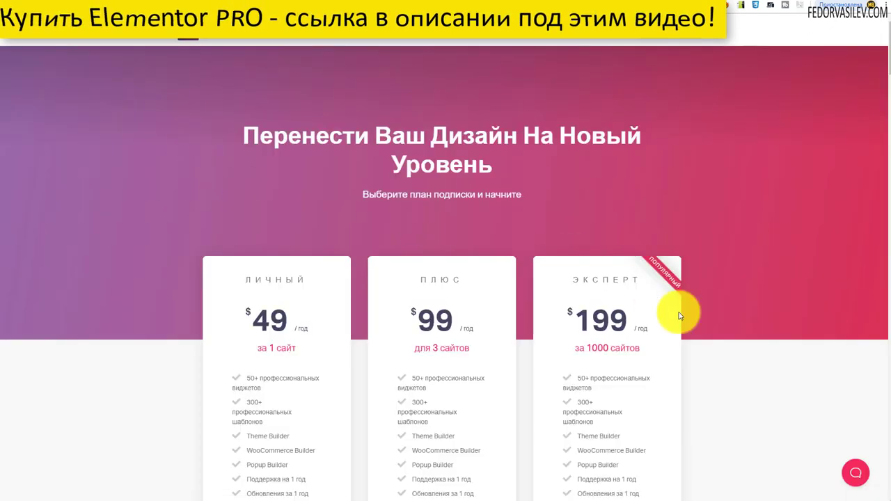
scroll(274, 342, "down", 3)
left_click(276, 343)
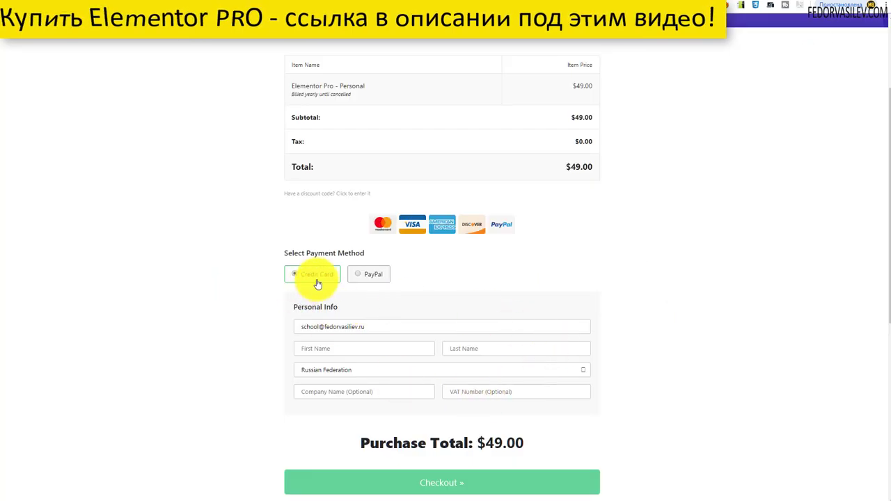
left_click(356, 275)
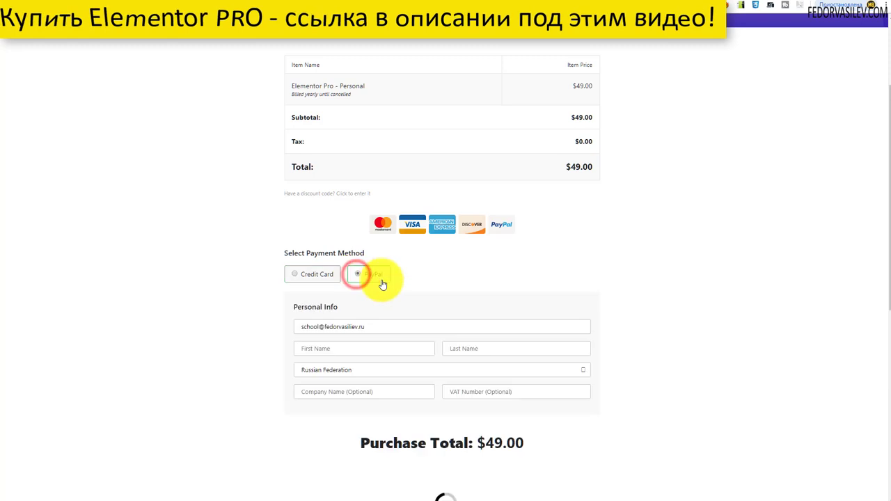
left_click(296, 273)
scroll(676, 328, "up", 2)
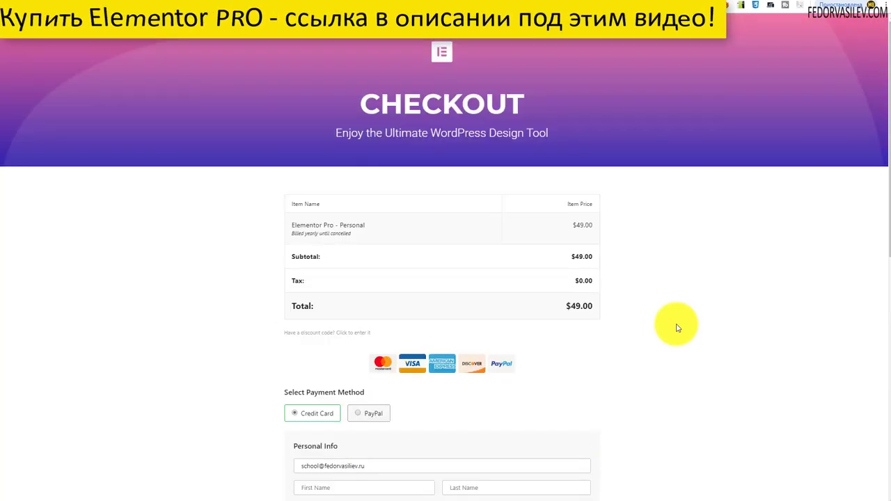
Paste the discount code into the order's discount field and apply it.
scroll(272, 365, "down", 1)
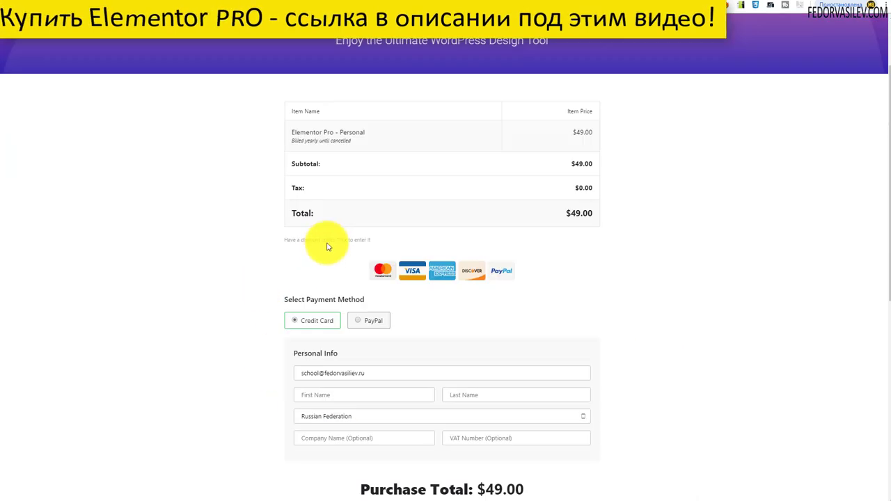
left_click(356, 244)
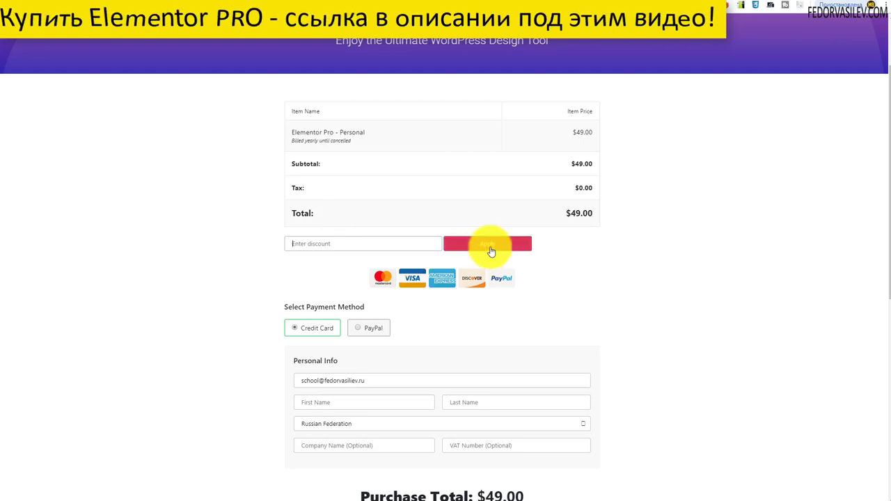
right_click(301, 241)
left_click(311, 313)
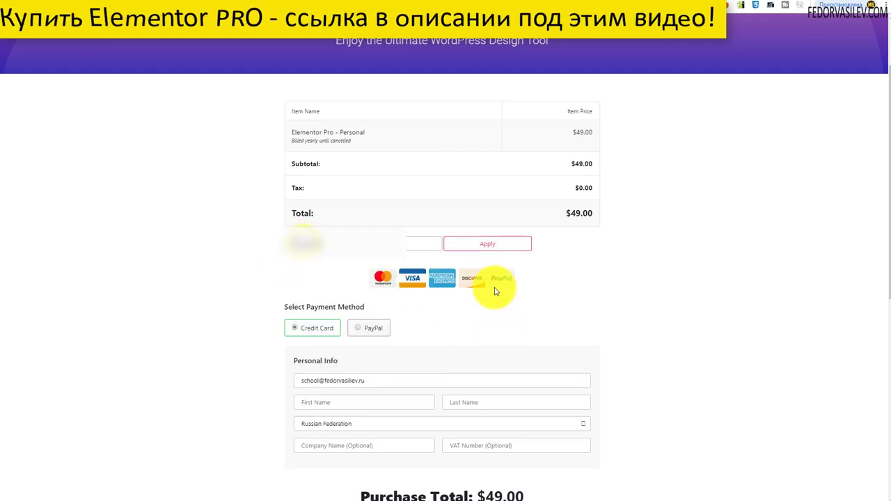
left_click(487, 244)
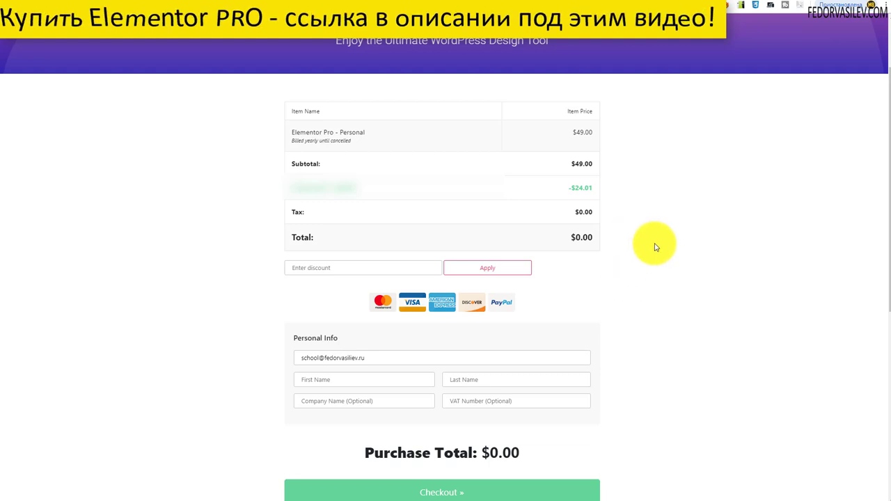
Check out the Elementor Pro - Personal order and view the purchase confirmation.
scroll(653, 241, "down", 3)
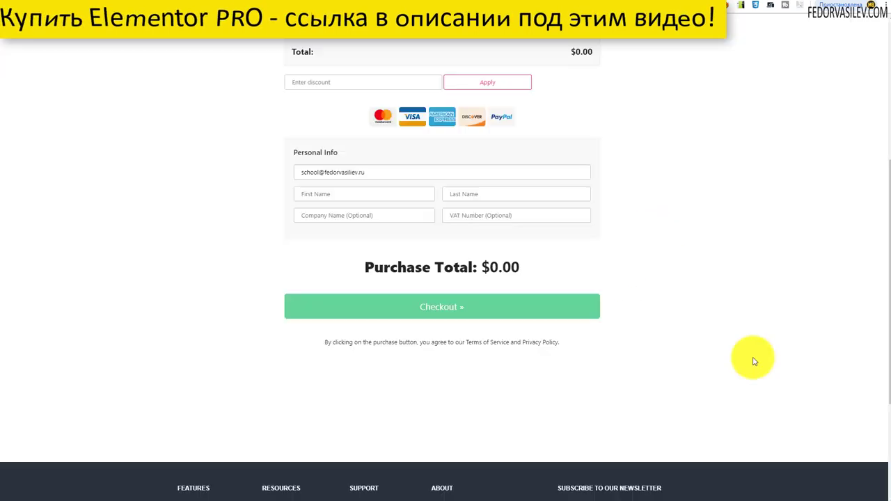
left_click(437, 306)
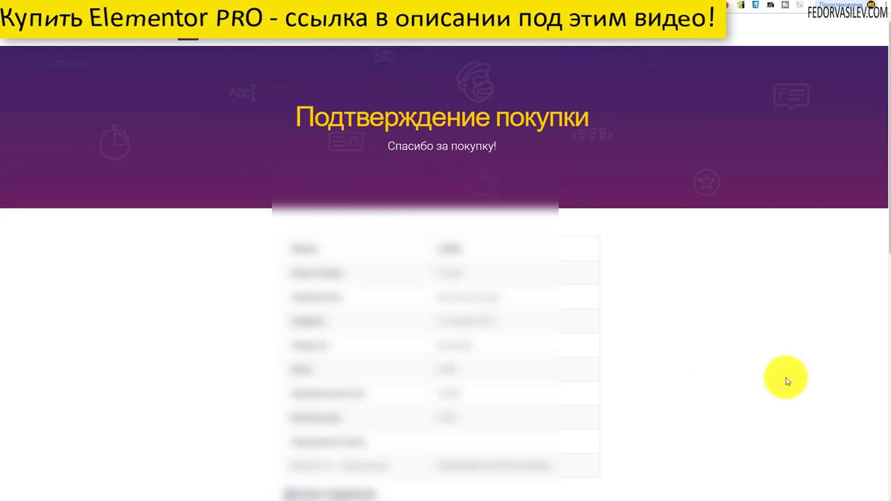
scroll(379, 325, "down", 2)
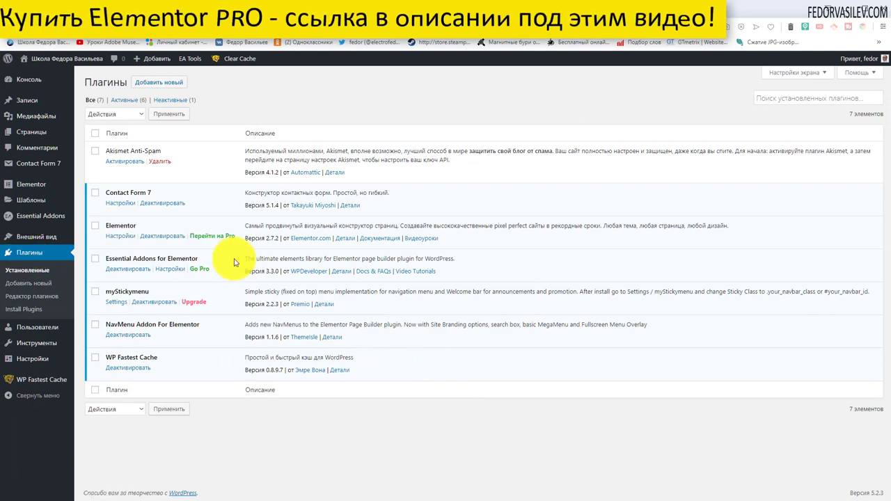
Go to Pro from the Elementor entry in WordPress and open the license's websites from the Elementor account page.
left_click(212, 237)
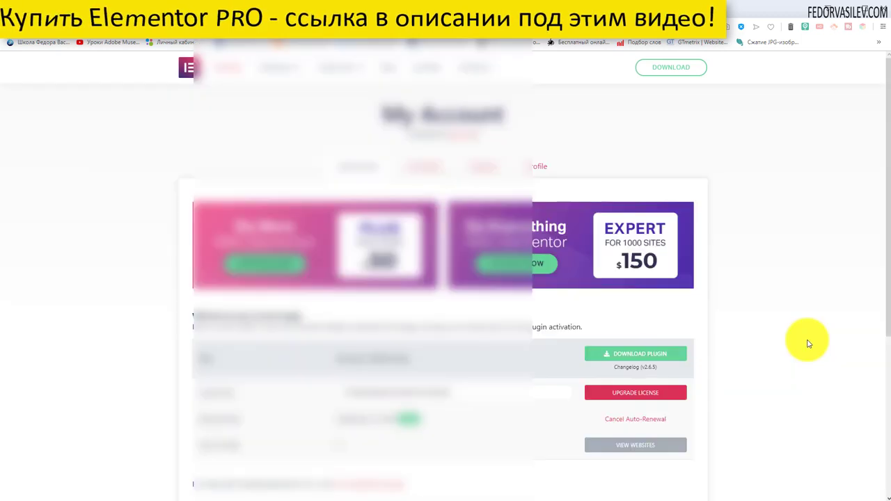
scroll(717, 258, "down", 3)
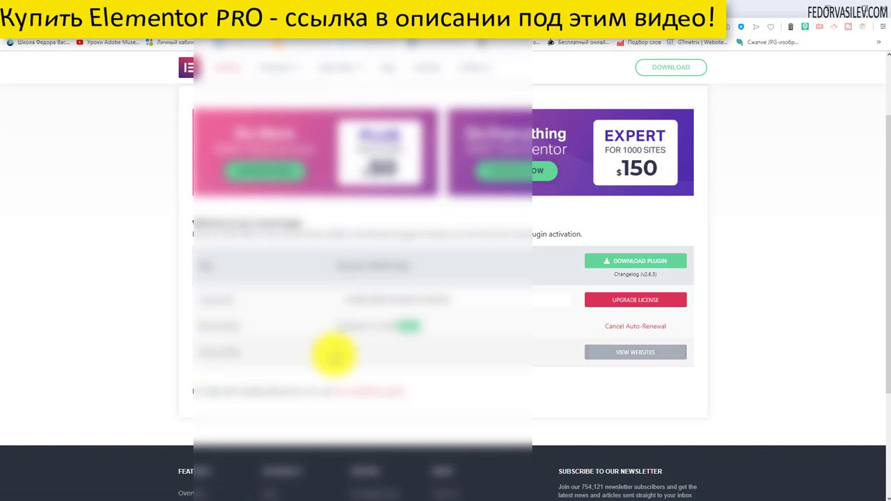
left_click(384, 354)
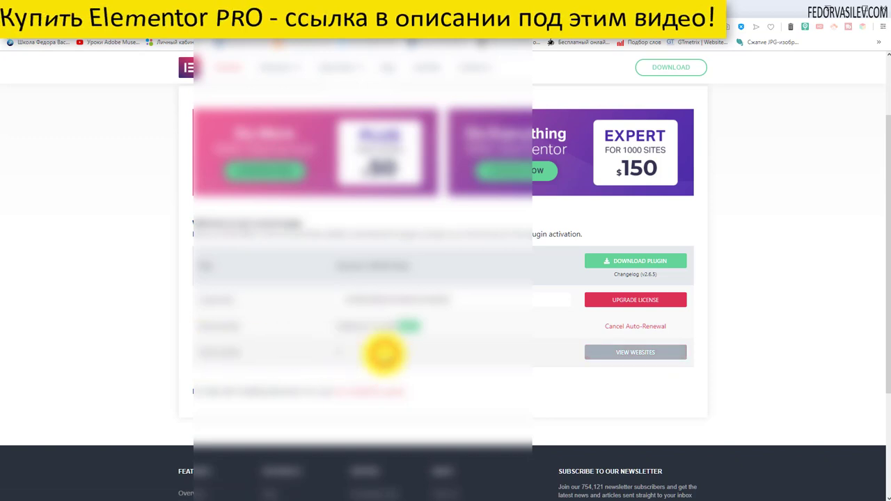
left_click(622, 353)
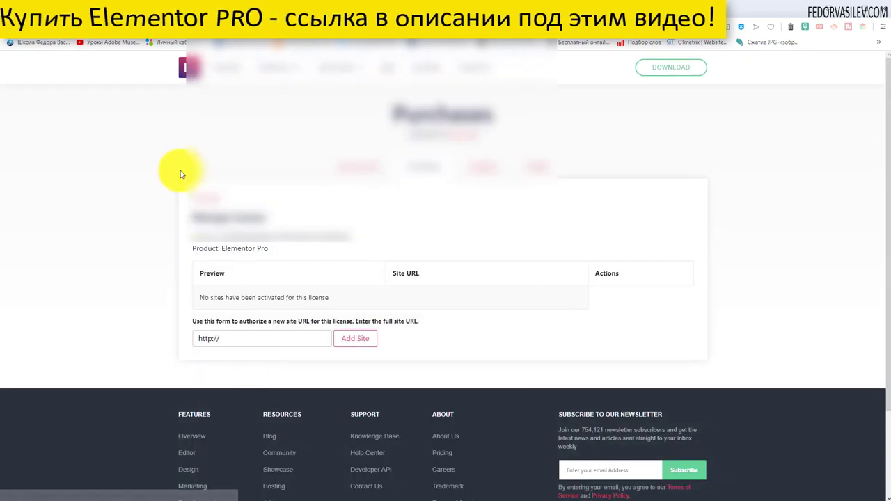
left_click(132, 11)
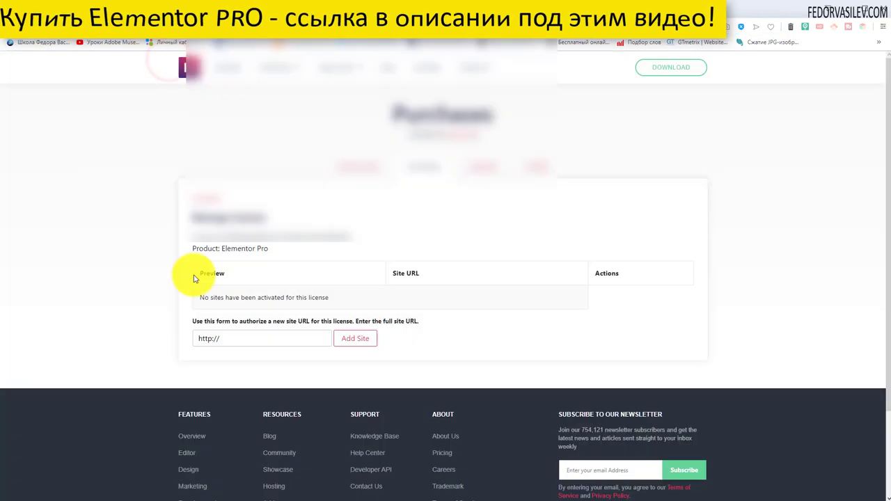
double_click(209, 339)
right_click(209, 339)
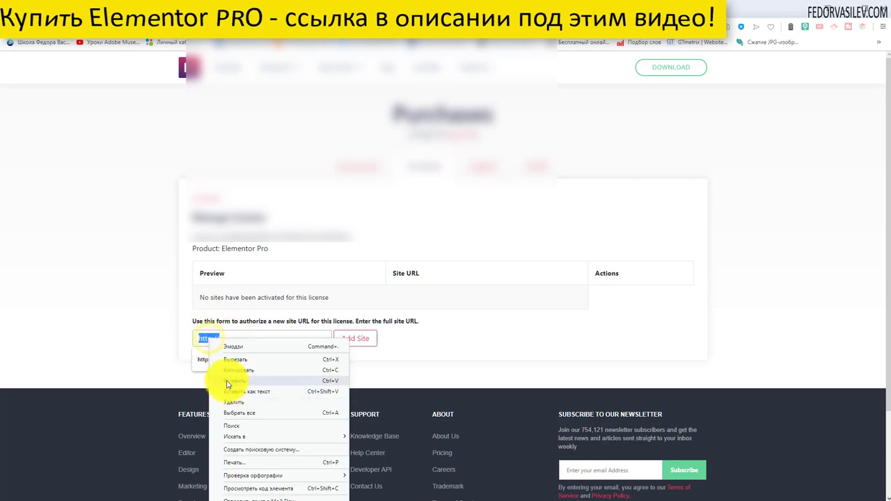
left_click(227, 382)
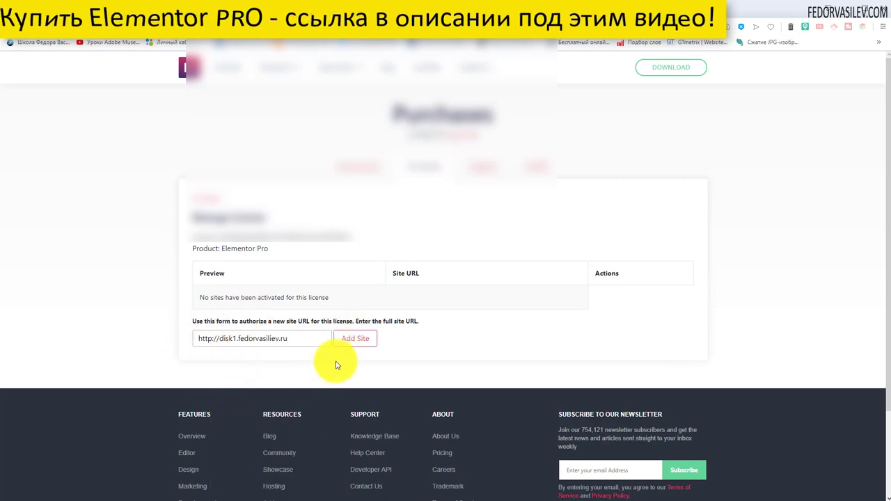
left_click(357, 342)
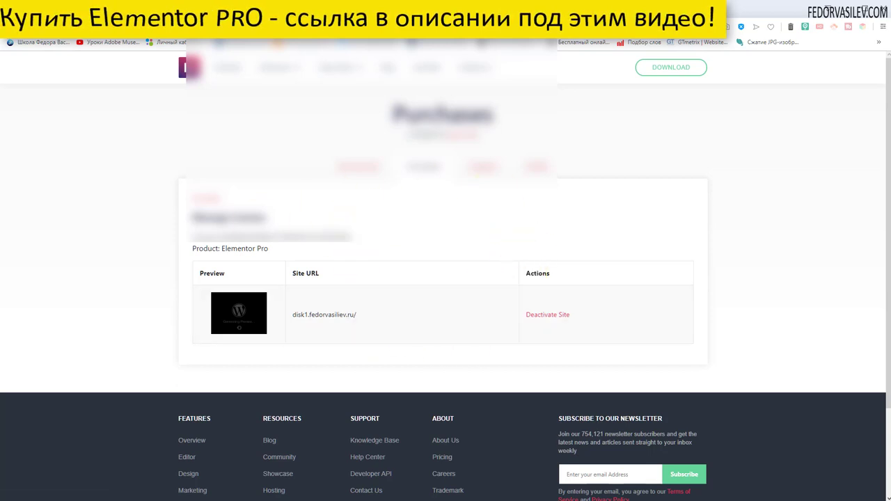
Return to the account page, then download the Elementor Pro plugin and save it as elementor-pro-2.6.5.zip.
key("alt+Left")
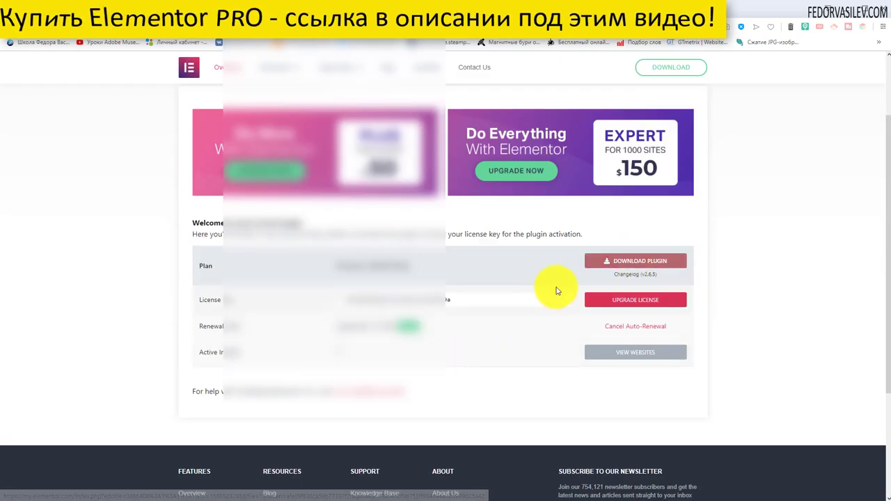
left_click(630, 259)
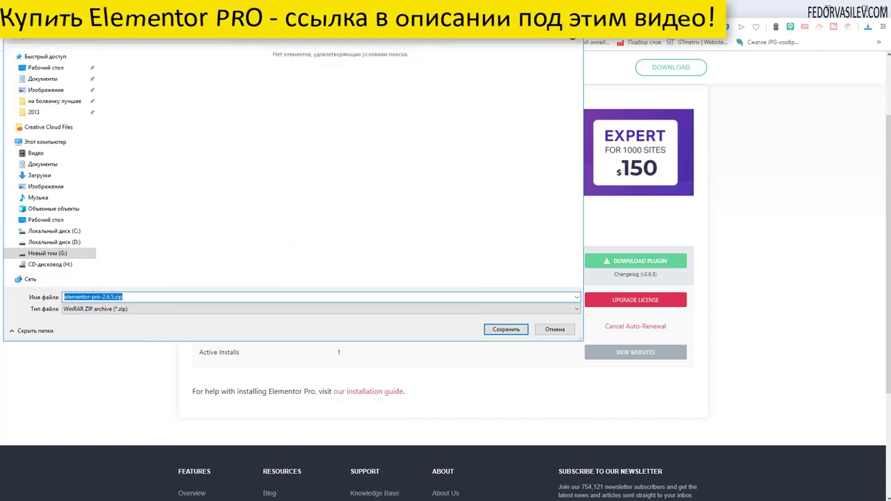
left_click(499, 333)
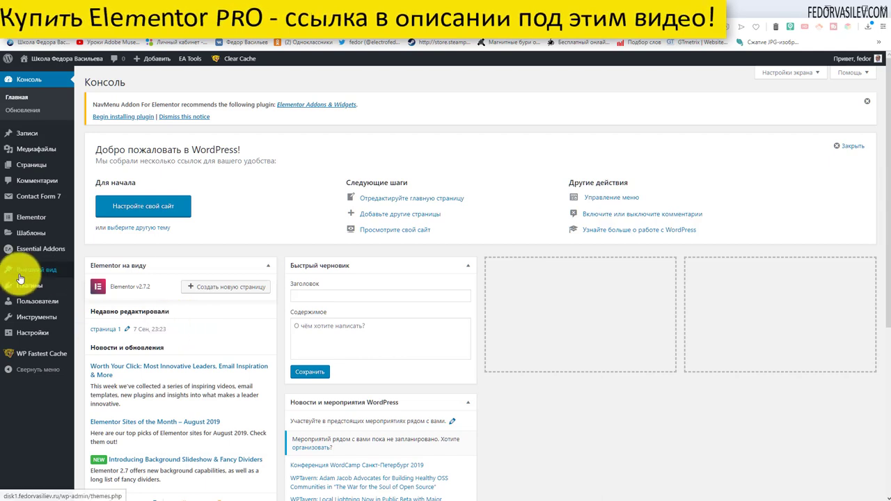
Upload elementor-pro-2.6.5.zip as a new WordPress plugin, install it and activate it.
mouse_move(24, 287)
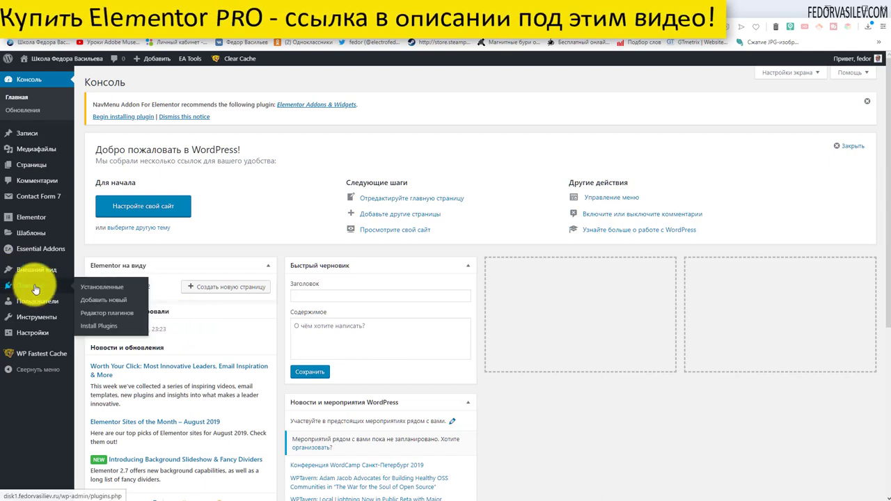
left_click(111, 307)
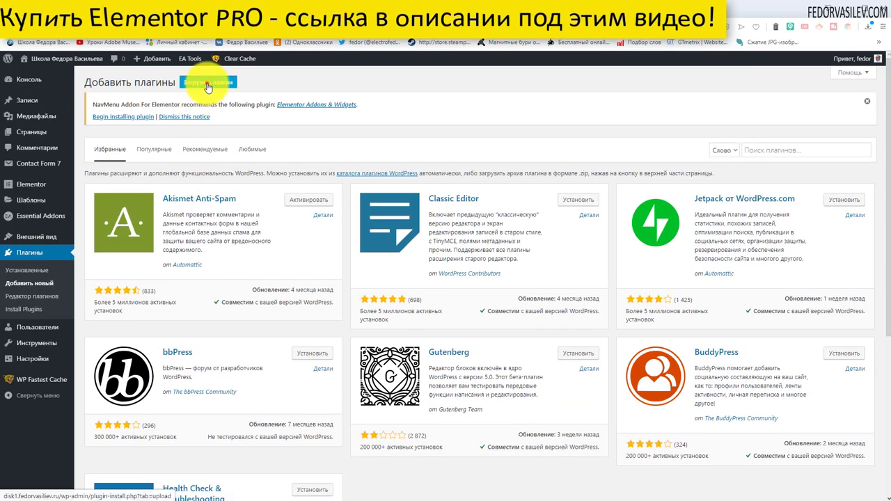
left_click(206, 85)
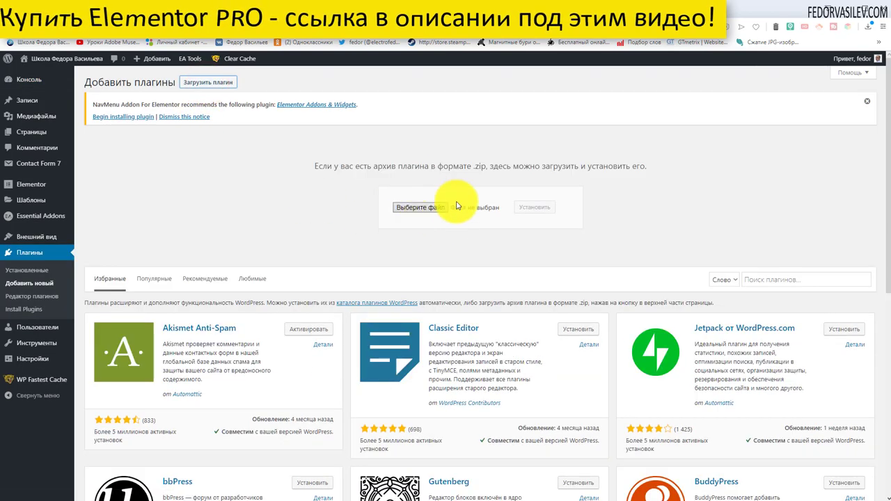
left_click(426, 207)
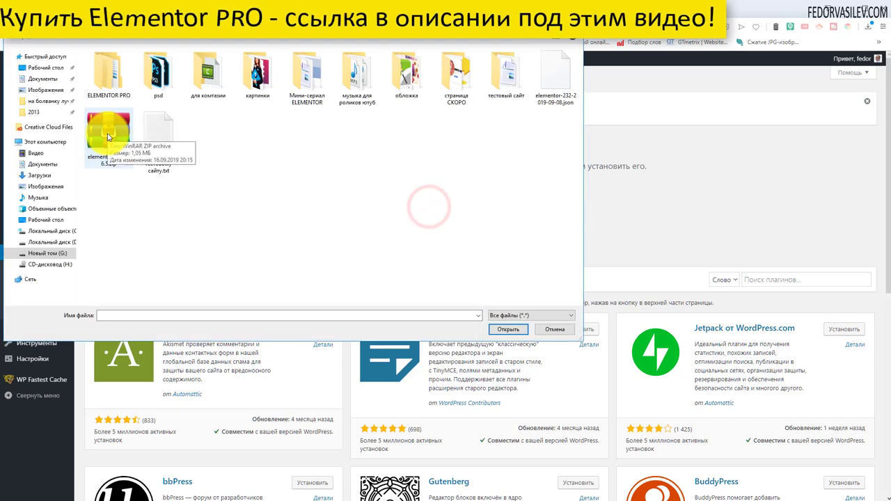
left_click(108, 136)
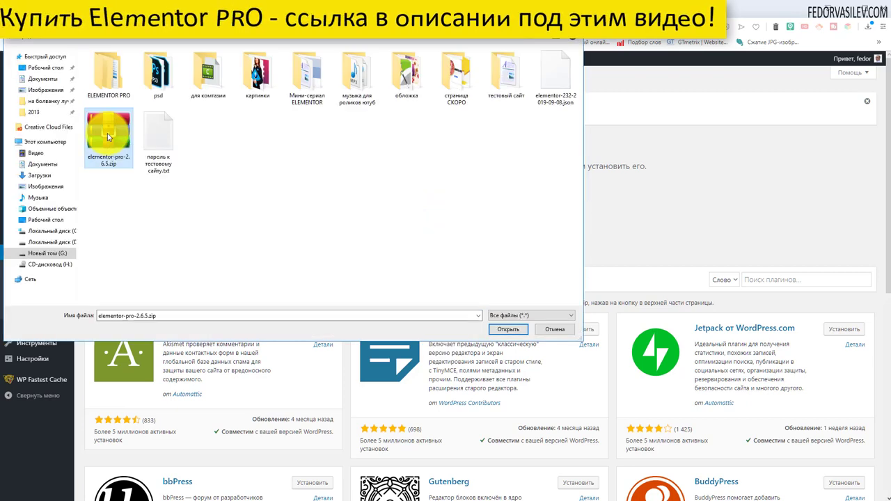
left_click(489, 332)
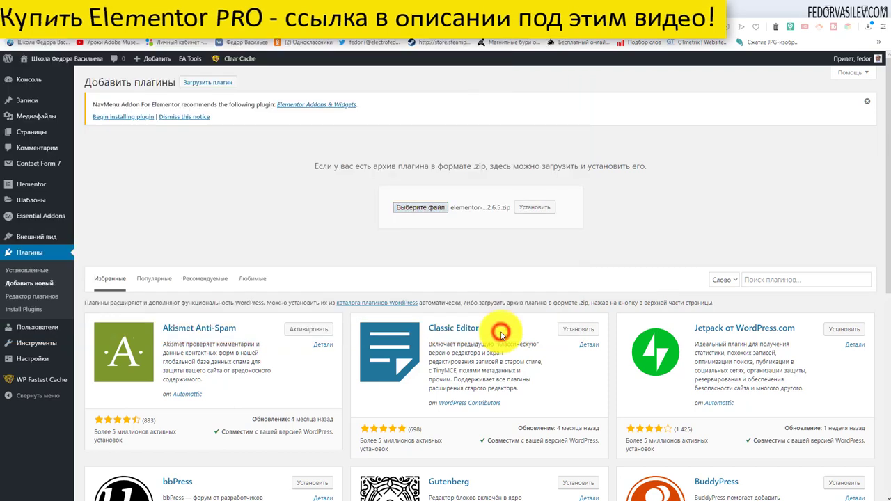
left_click(531, 207)
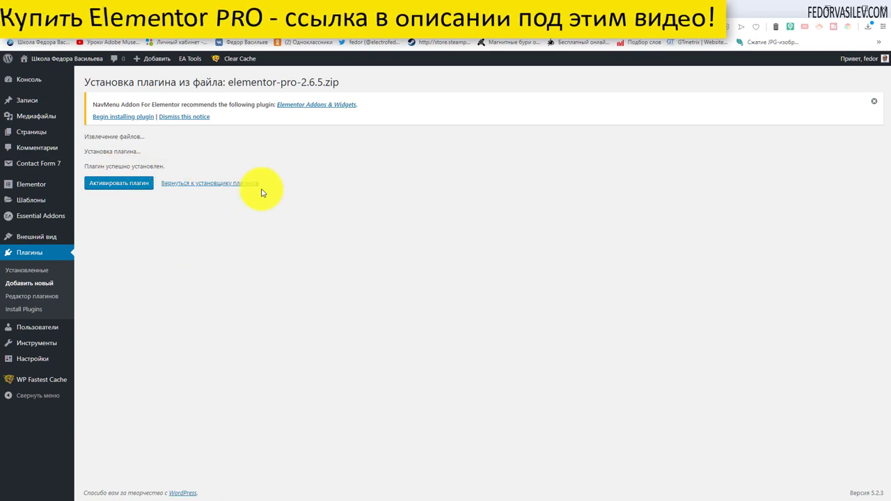
left_click(128, 184)
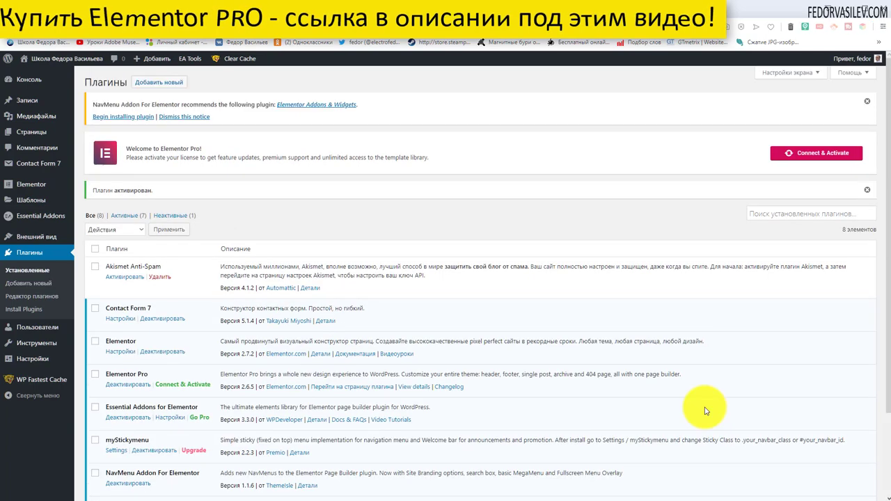
Connect Elementor Pro to the Elementor account and activate the Personal license for this site.
scroll(431, 355, "down", 1)
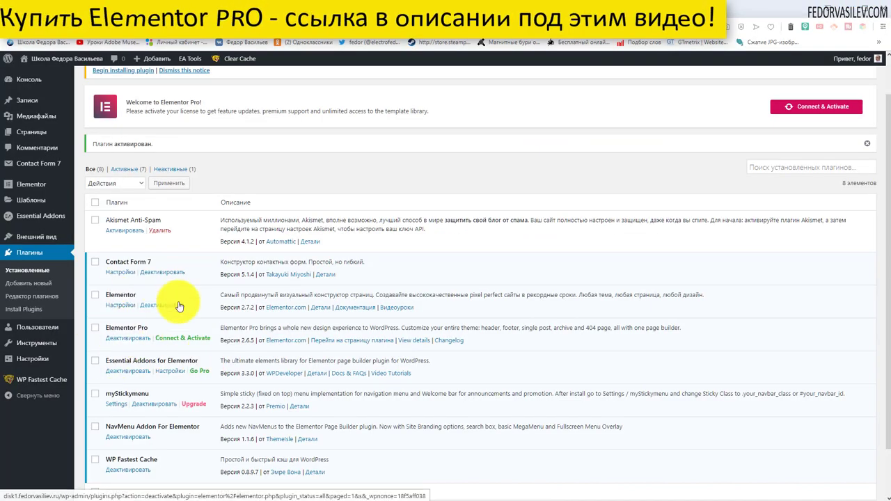
mouse_move(28, 187)
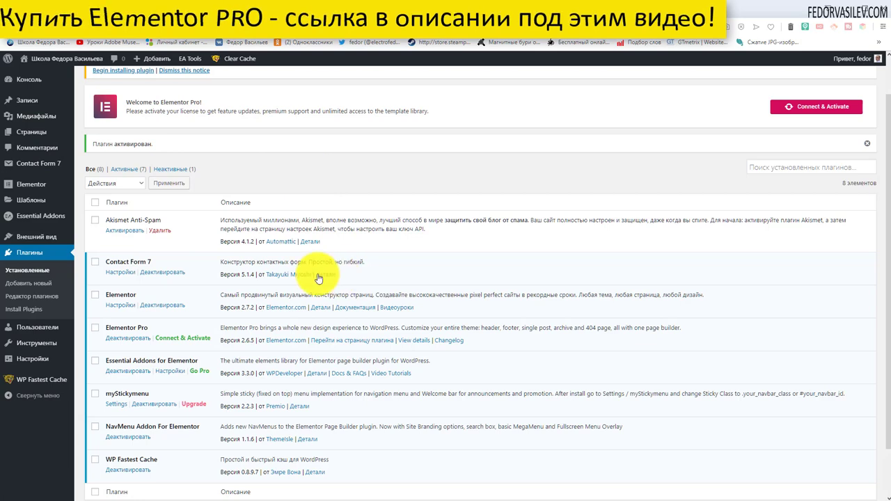
scroll(241, 230, "up", 1)
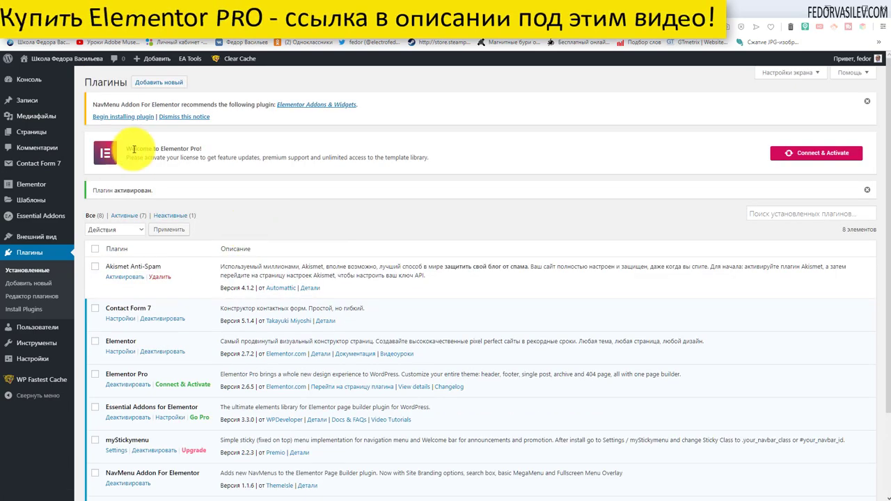
left_click_drag(418, 157, 135, 148)
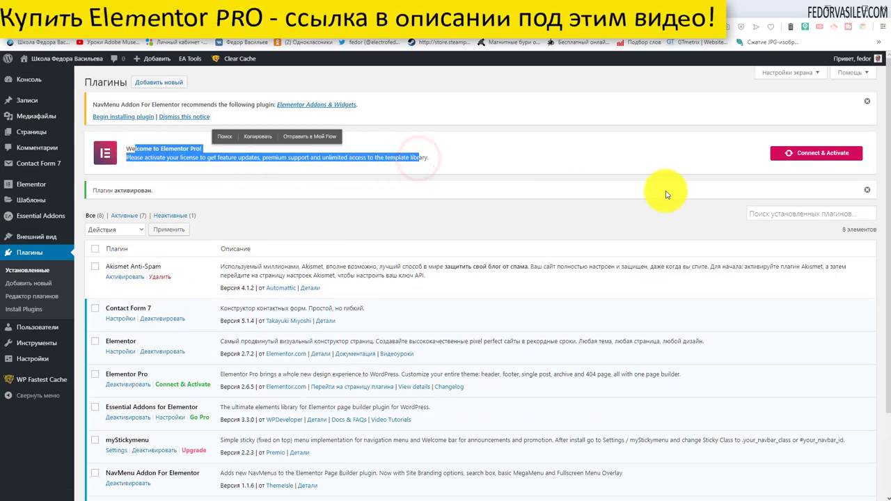
left_click(572, 157)
left_click(815, 159)
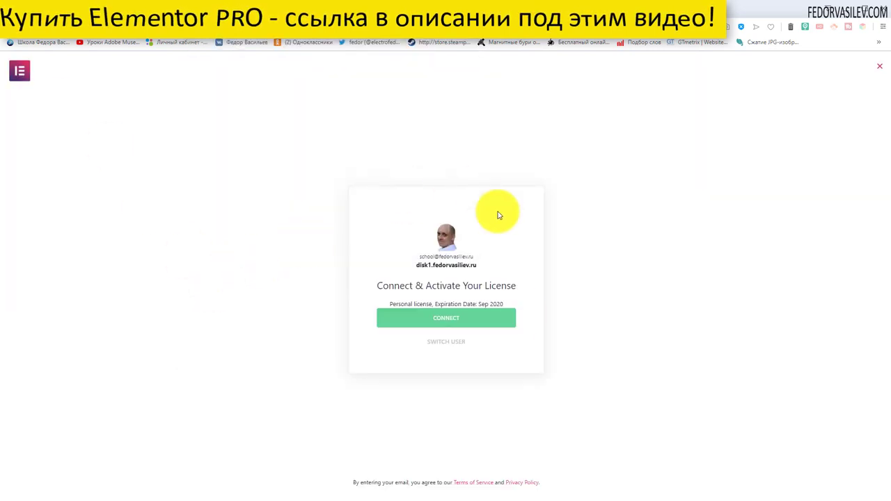
left_click_drag(478, 265, 418, 265)
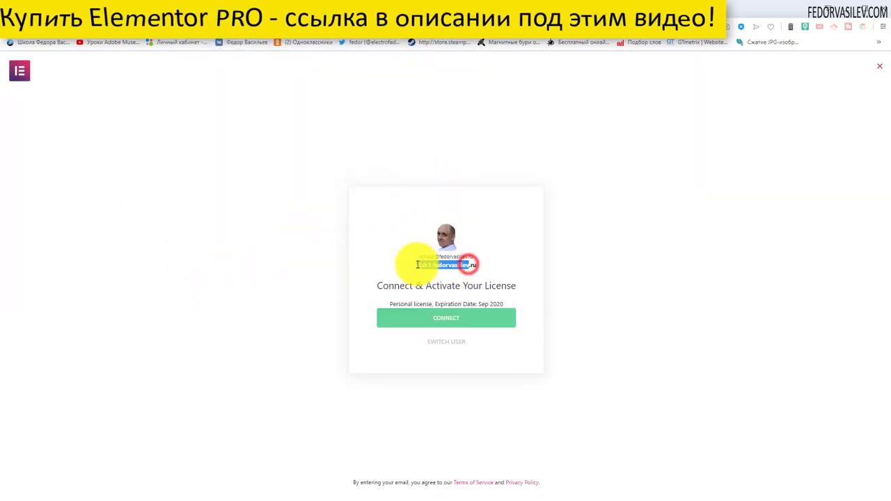
left_click(443, 324)
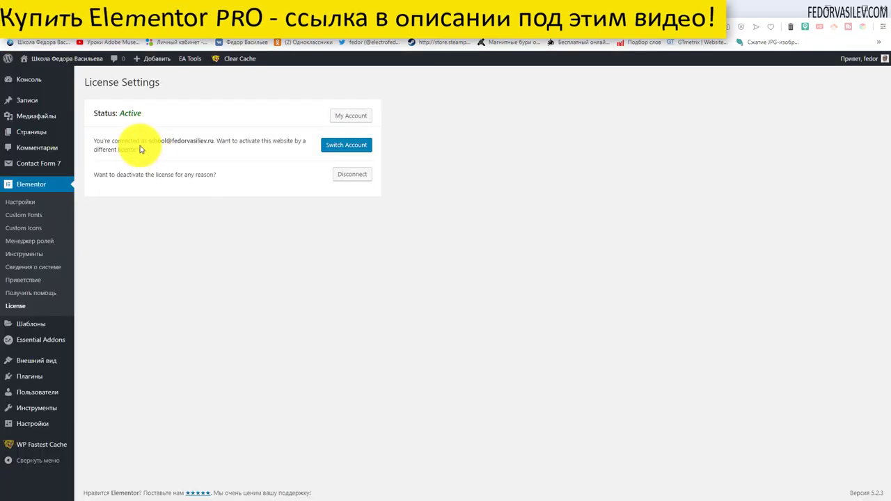
Review the license status and the connected account in Elementor's License Settings.
left_click_drag(113, 141, 216, 154)
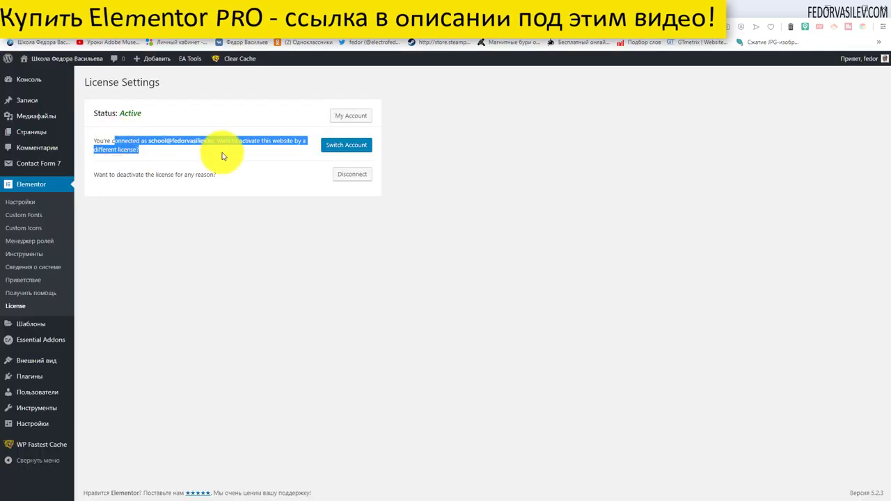
left_click(235, 296)
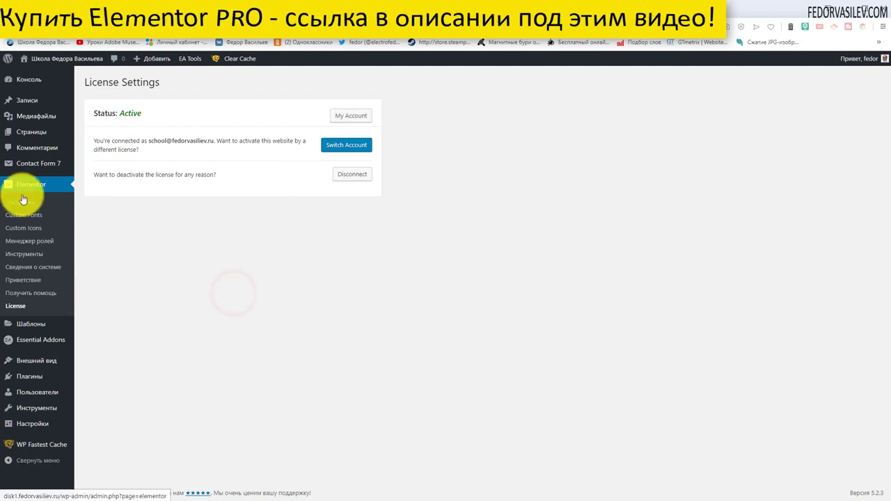
left_click(16, 309)
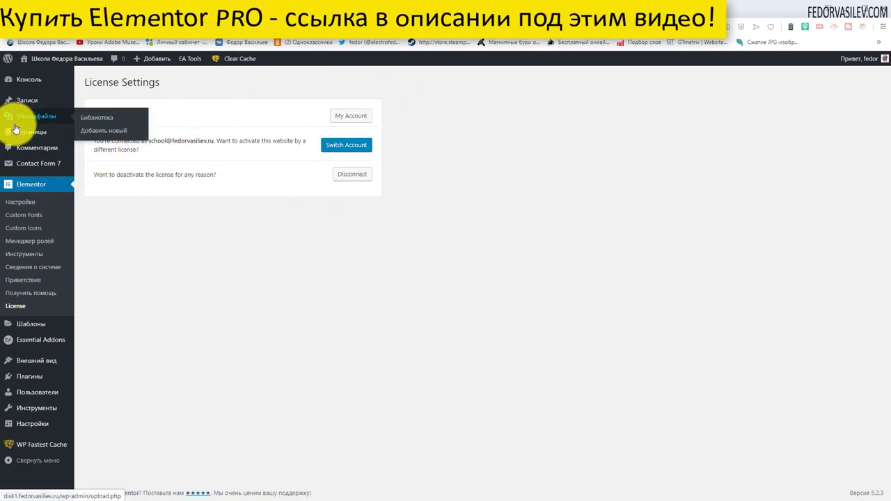
Go to the installed plugins list and dismiss the license activation and NavMenu Addon notices.
left_click(30, 376)
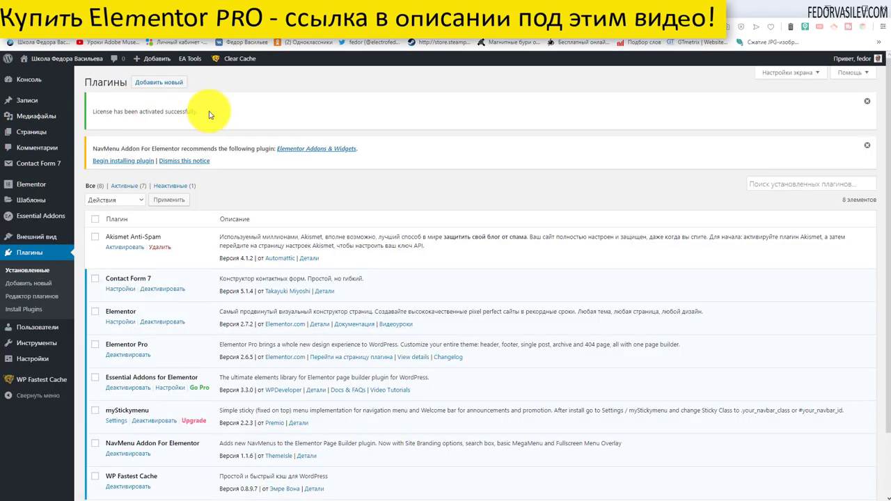
left_click_drag(200, 111, 97, 113)
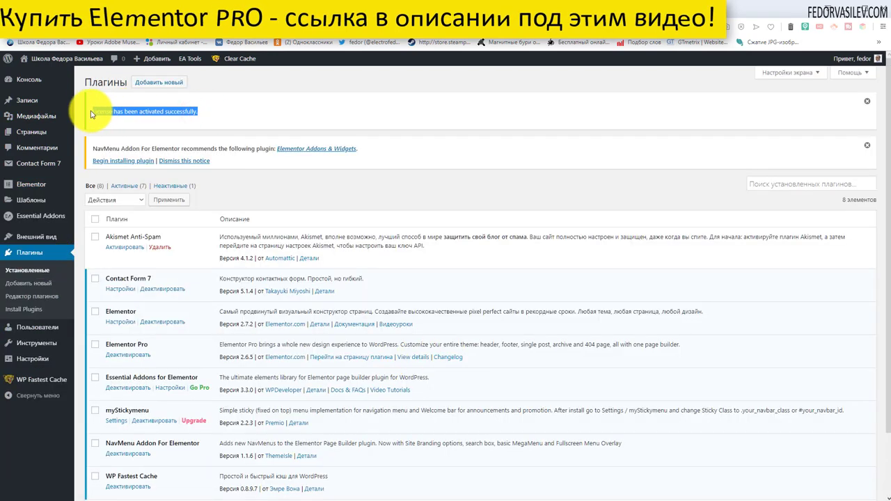
left_click(787, 152)
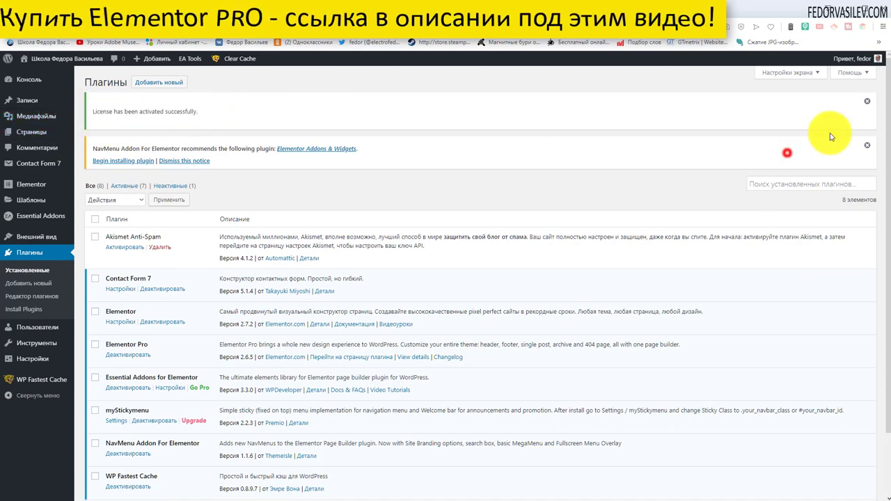
left_click(867, 101)
left_click(867, 101)
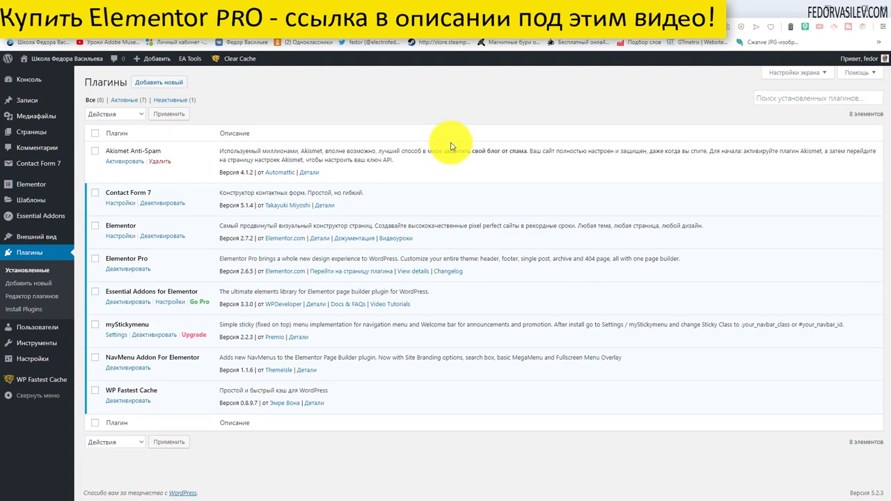
Open the page "страница 1" from the site's pages for editing in Elementor.
mouse_move(25, 103)
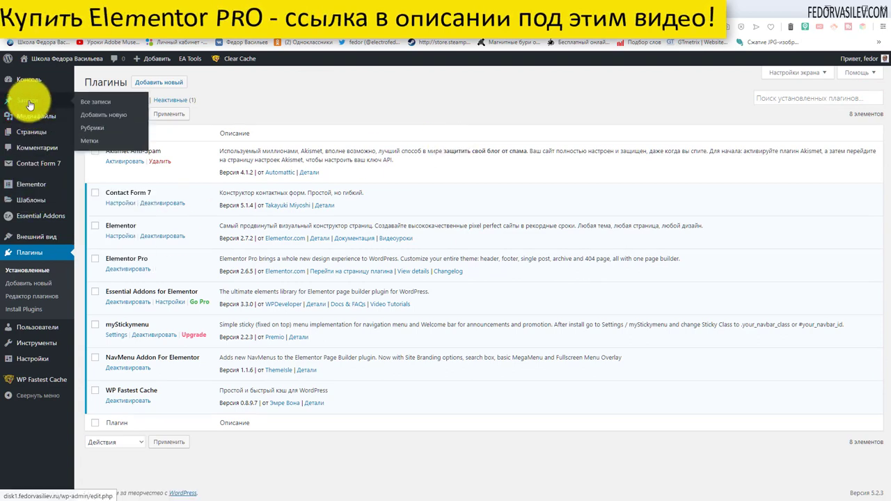
left_click(38, 139)
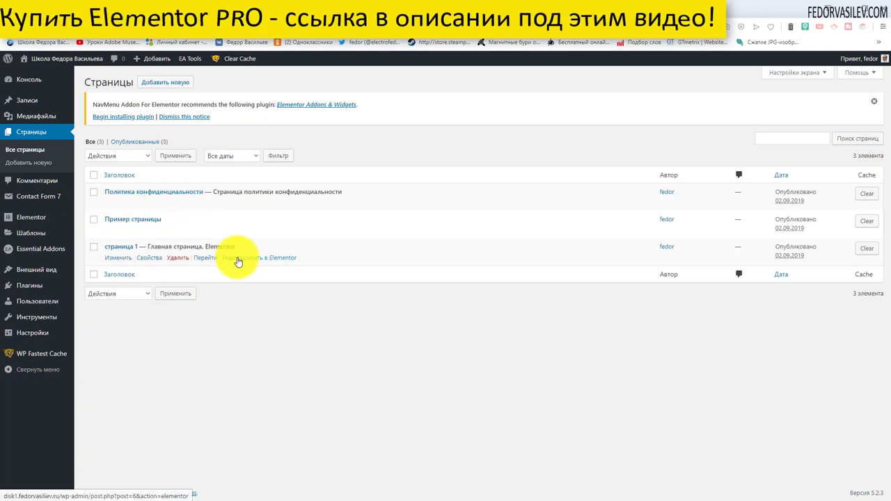
left_click(247, 263)
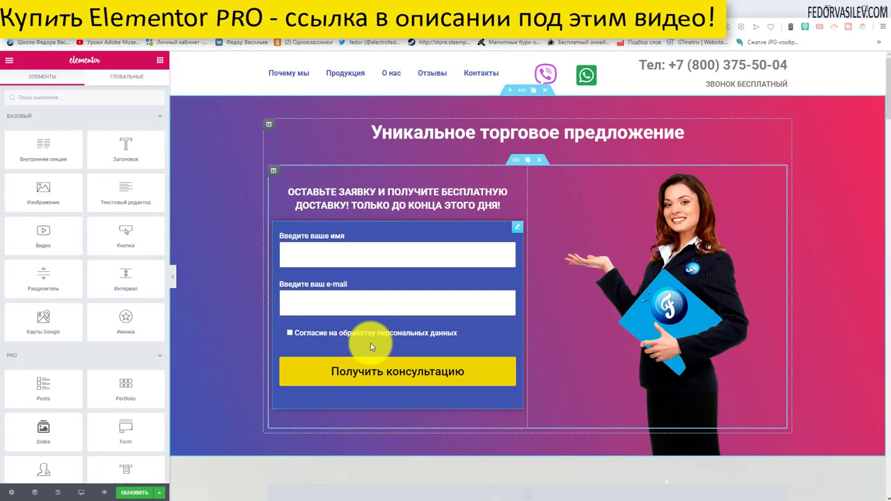
Look through the editor's available widgets, examining the PRO group from Posts to Template and the general widgets below it.
scroll(188, 257, "down", 1)
scroll(40, 263, "down", 2)
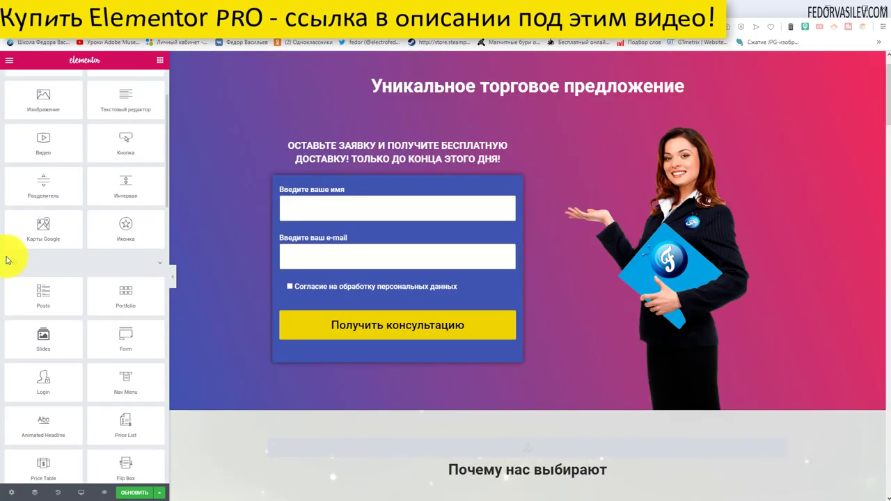
scroll(15, 259, "down", 2)
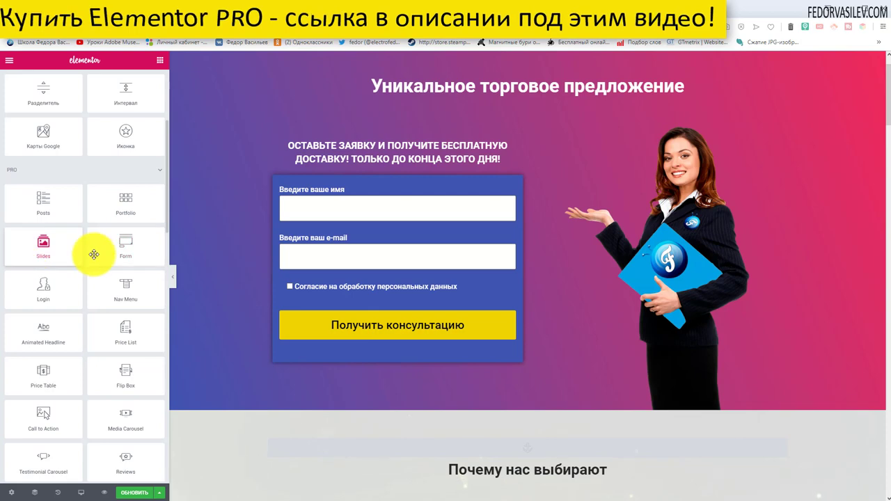
scroll(116, 253, "down", 2)
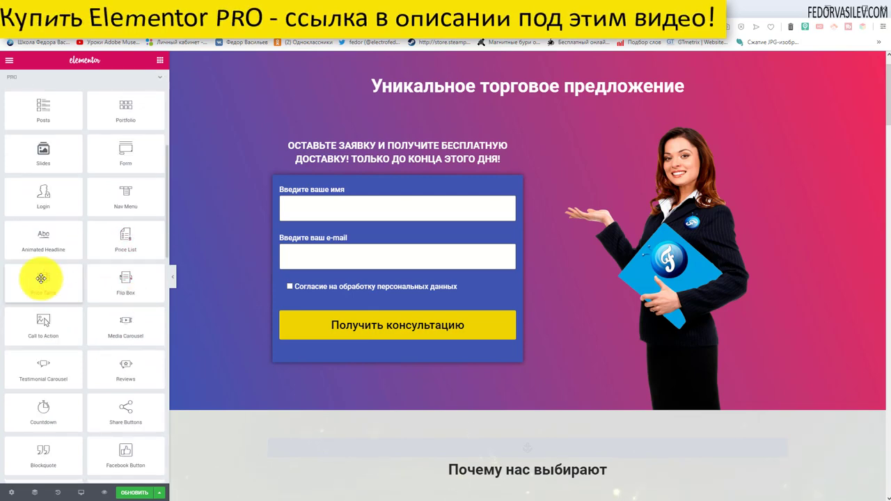
scroll(35, 304, "down", 1)
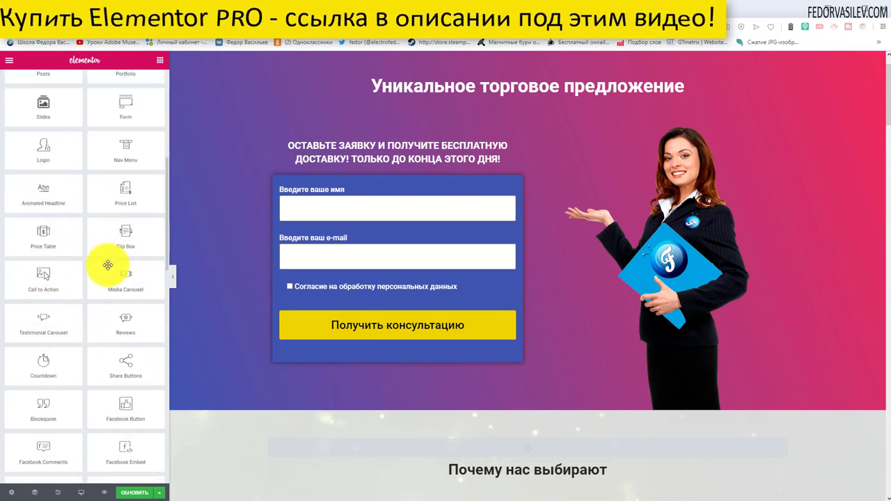
scroll(44, 313, "down", 2)
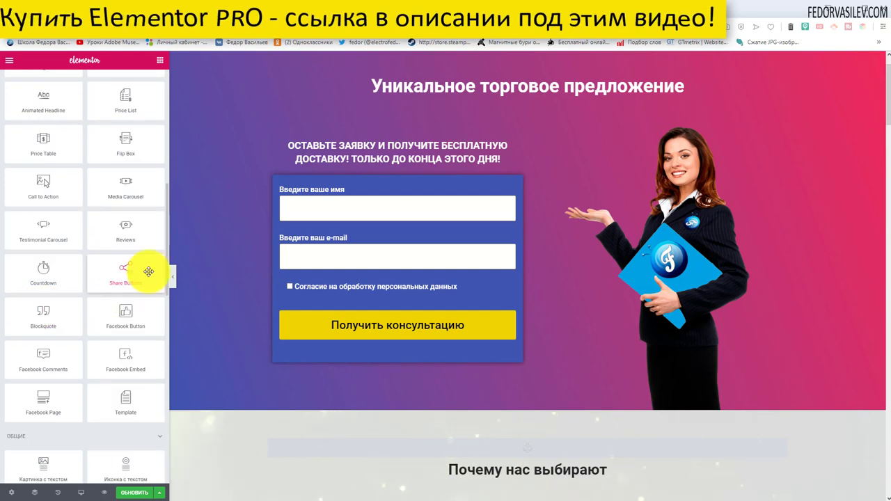
scroll(139, 258, "down", 4)
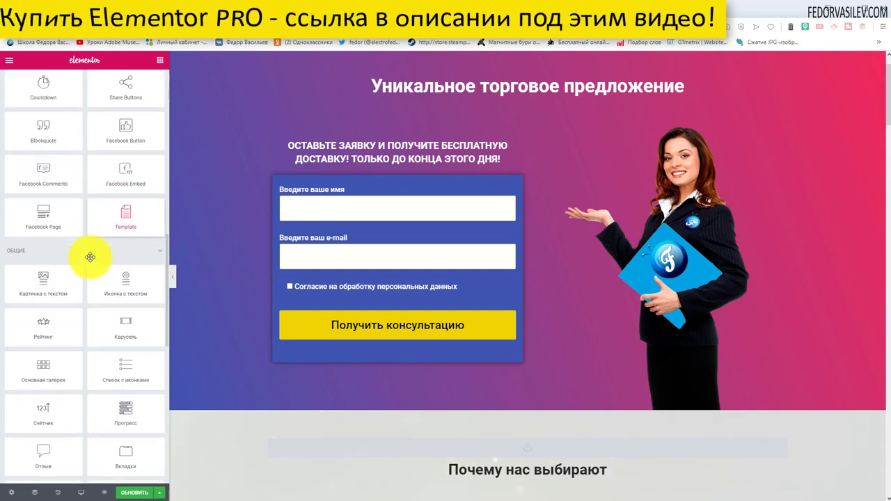
scroll(91, 257, "down", 2)
scroll(91, 257, "down", 3)
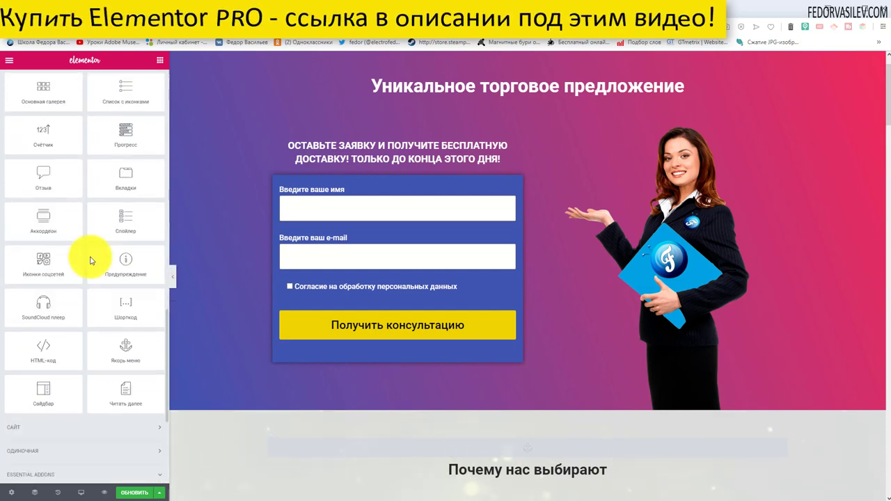
Open the empty Custom CSS editor in the advanced settings of the column containing the request form.
left_click(309, 184)
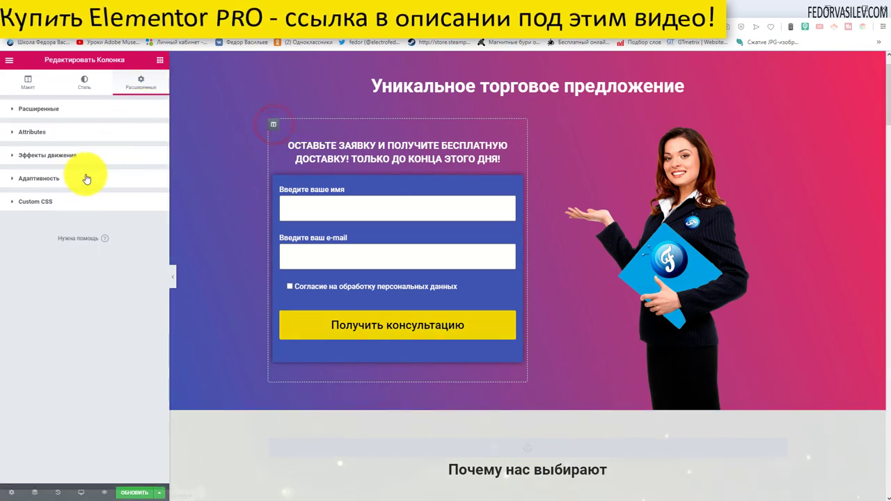
left_click(35, 202)
left_click(49, 251)
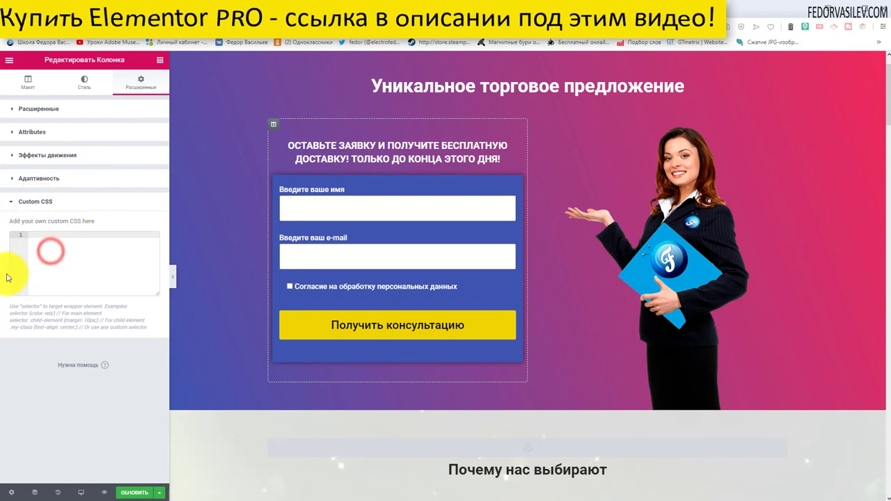